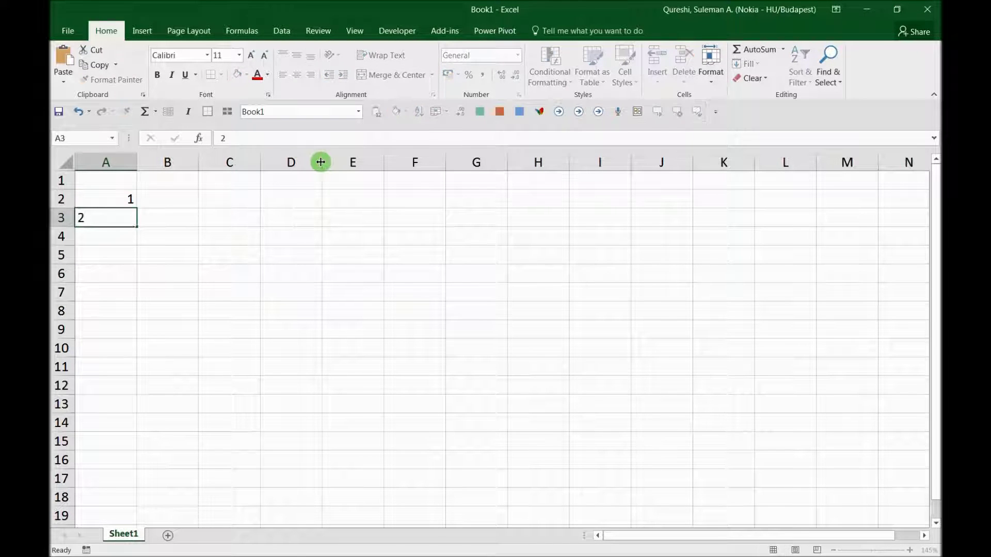
- Number cells A2 to A11 from 1 to 10 down column A
{"action": "key", "text": "Return"}
{"action": "type", "text": "3"}
{"action": "key", "text": "Return"}
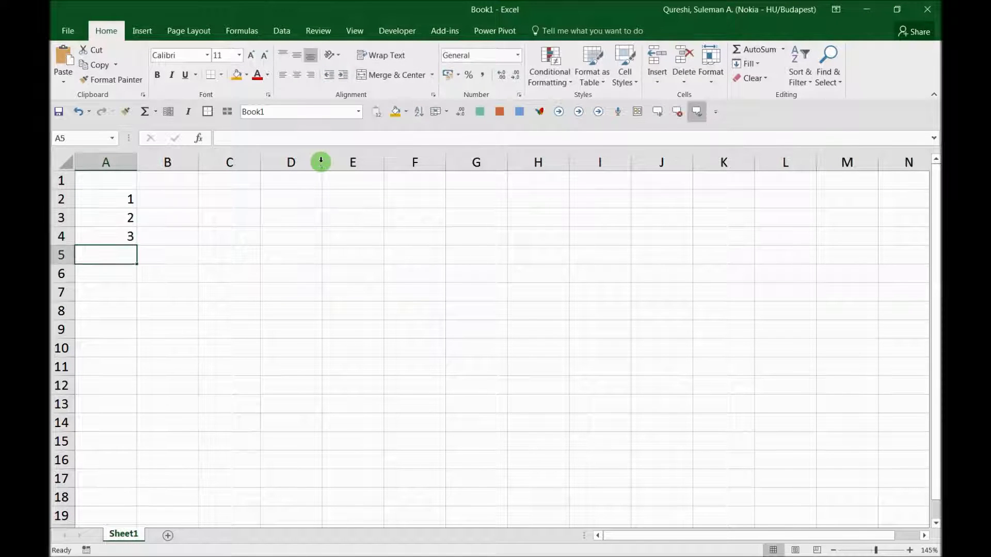
{"action": "type", "text": "4"}
{"action": "key", "text": "Return"}
{"action": "type", "text": "5"}
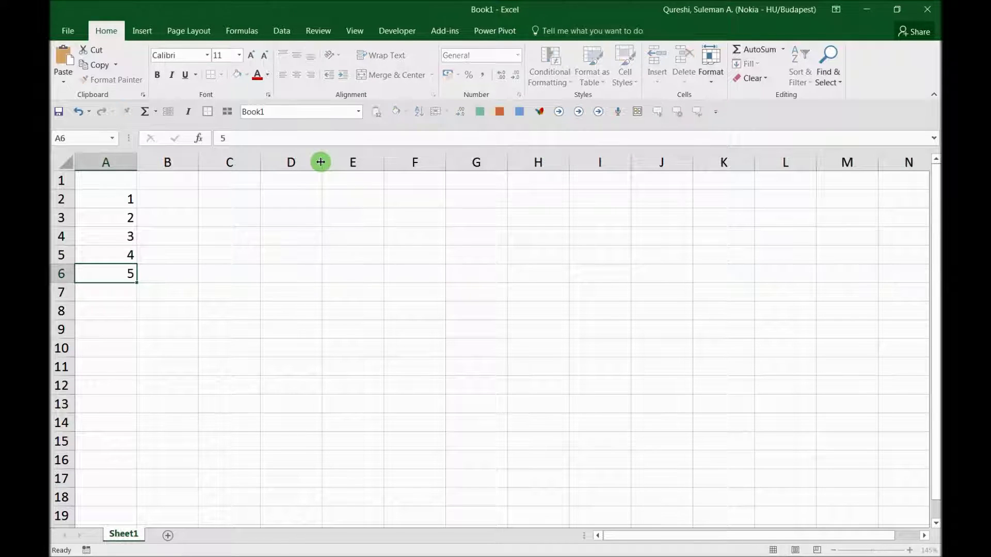
{"action": "key", "text": "Return"}
{"action": "type", "text": "6"}
{"action": "key", "text": "Return"}
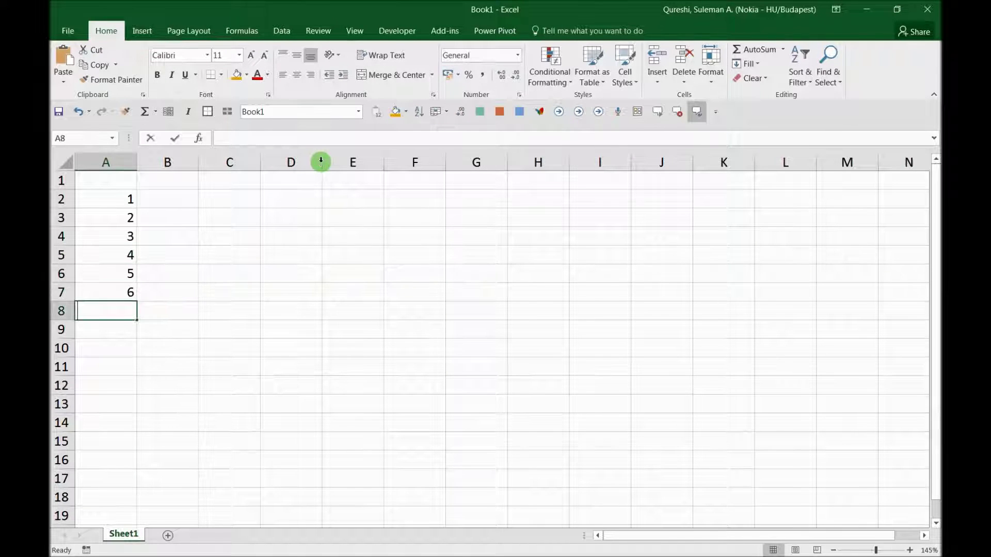
{"action": "type", "text": "7"}
{"action": "key", "text": "Return"}
{"action": "type", "text": "8"}
{"action": "key", "text": "Return"}
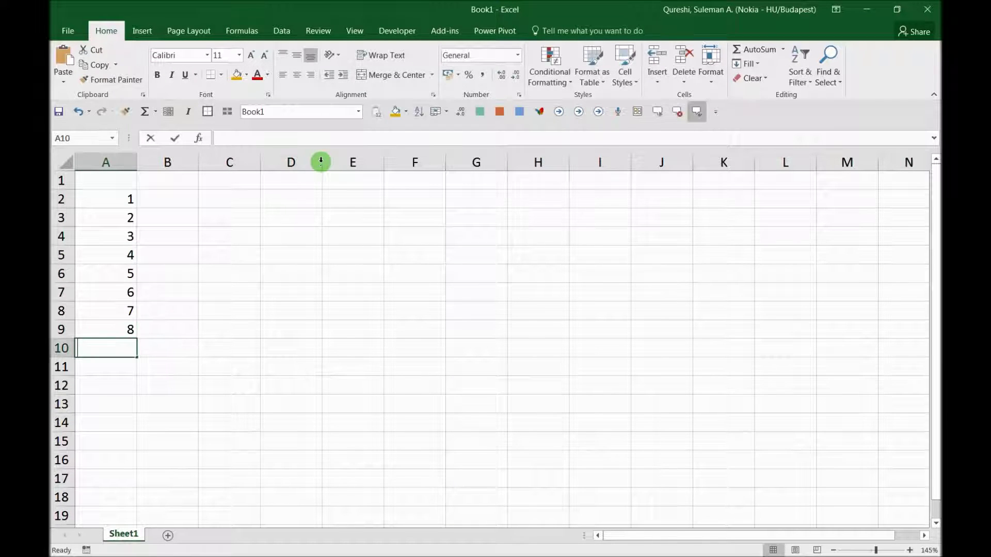
{"action": "type", "text": "9"}
{"action": "key", "text": "Return"}
{"action": "type", "text": "1-"}
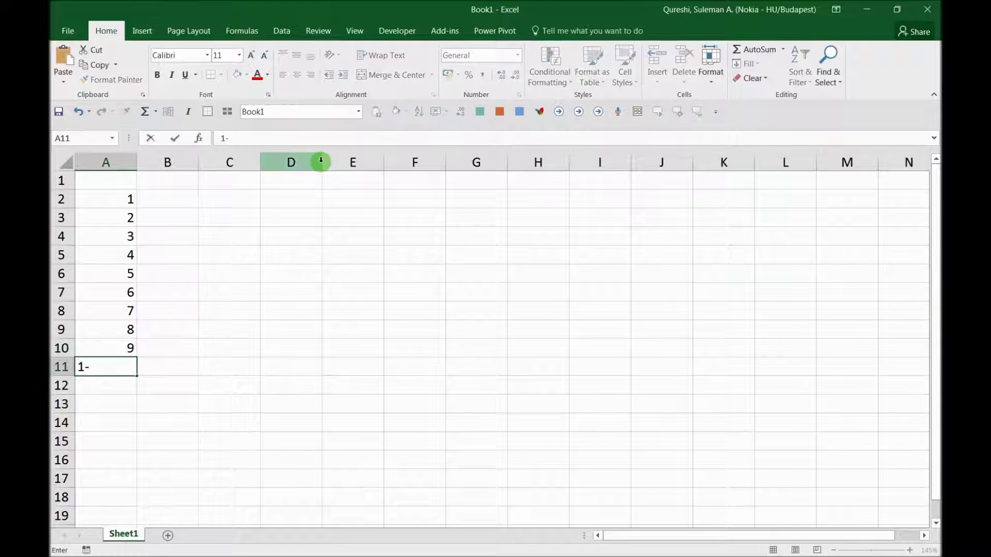
{"action": "key", "text": "Return"}
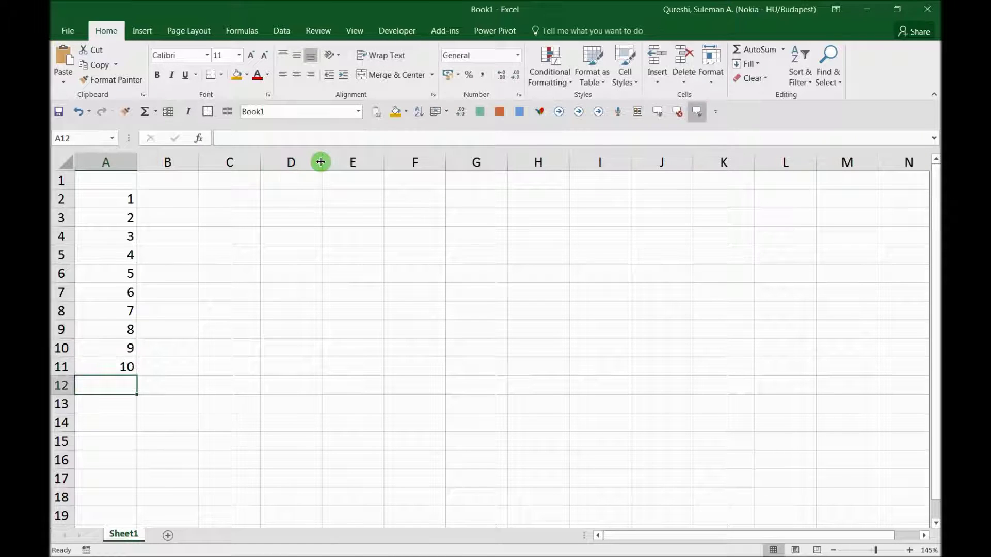
- Add headings 'Serial Numbers' in A1, 'Names' in B1 and 'Job titles' in C1
{"action": "left_click", "coordinate": [125, 183]}
{"action": "type", "text": "Serial"}
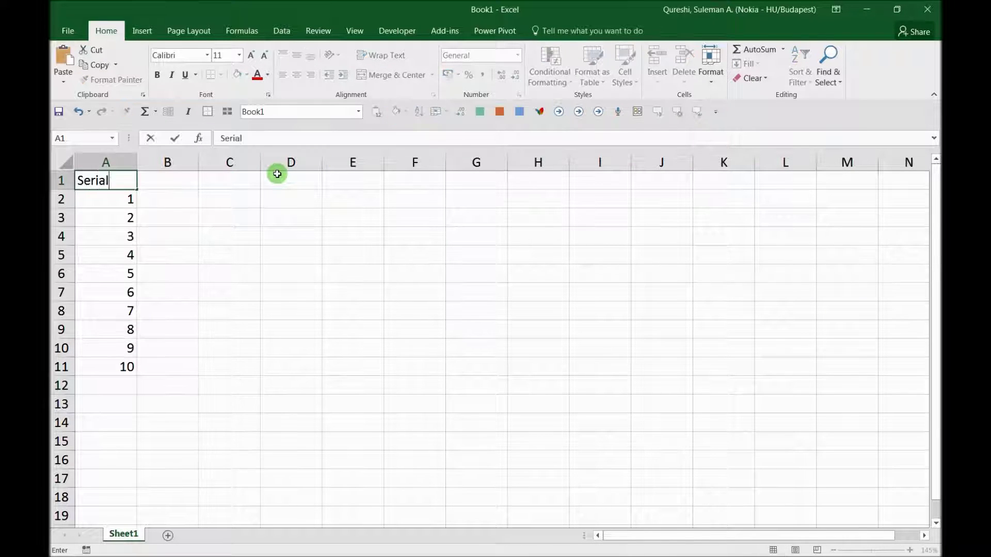
{"action": "type", "text": " Numbers"}
{"action": "key", "text": "Return"}
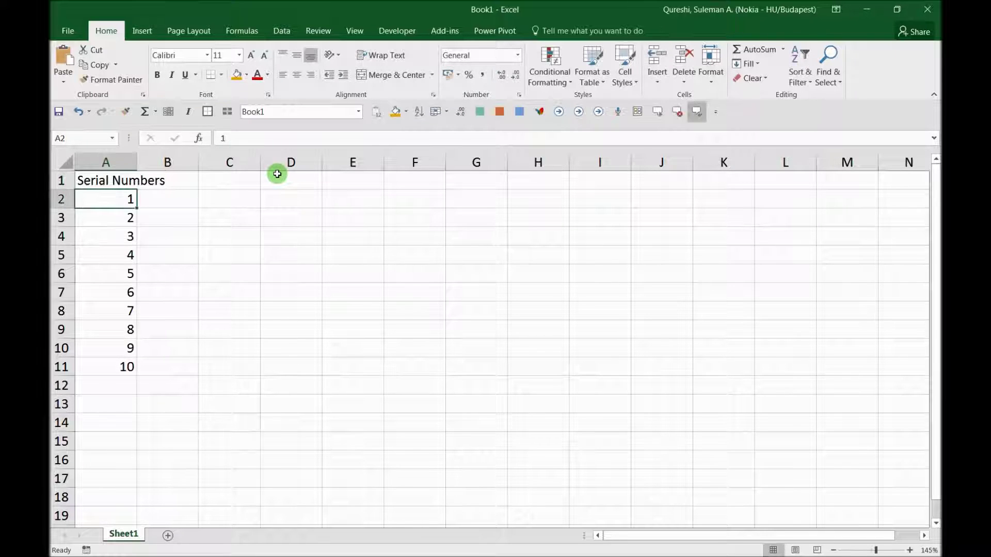
{"action": "key", "text": "Up"}
{"action": "key", "text": "Right"}
{"action": "type", "text": "Names"}
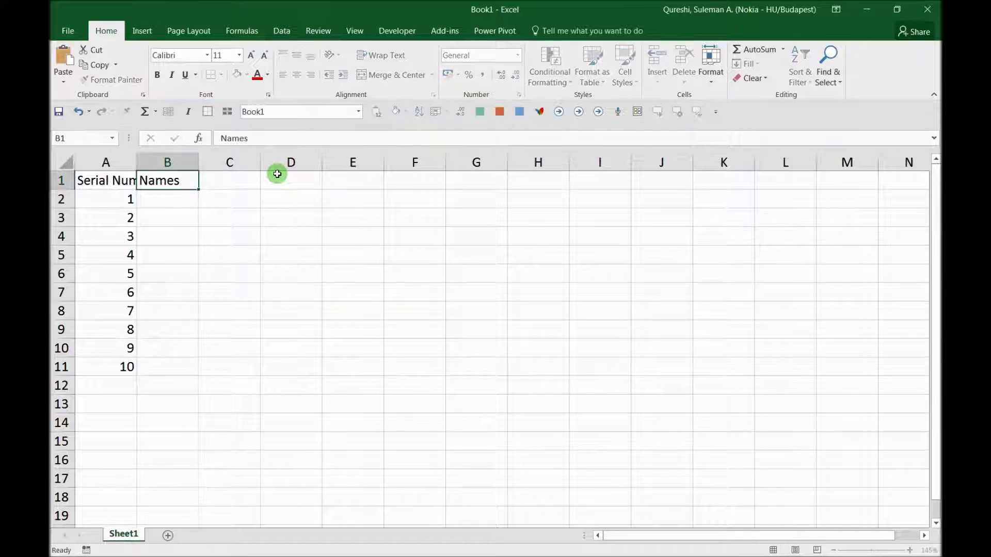
{"action": "key", "text": "Right"}
{"action": "type", "text": "Job"}
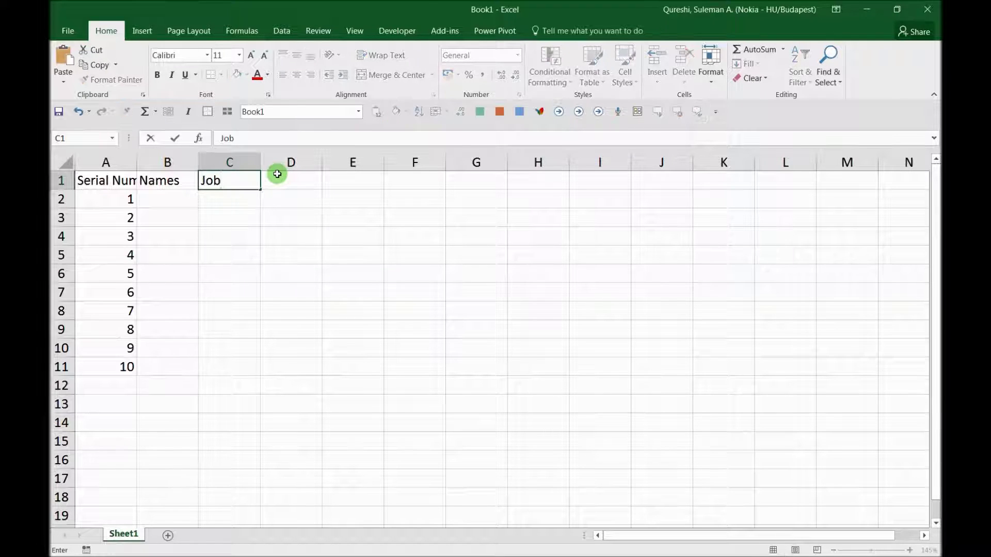
{"action": "type", "text": " titles"}
{"action": "key", "text": "Return"}
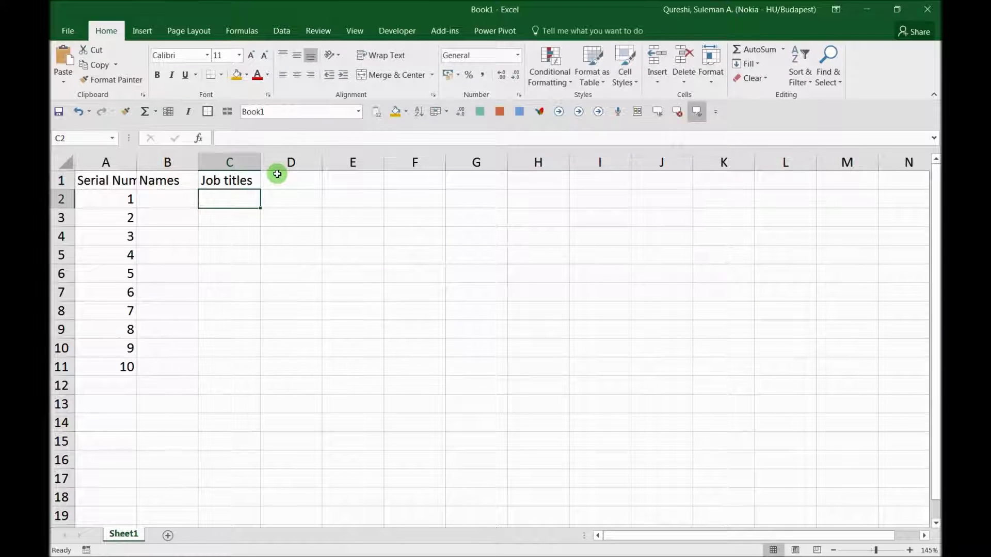
- Paste the long sample sentence into C4 and enter 1000 in C5
{"action": "left_click", "coordinate": [222, 235]}
{"action": "left_click", "coordinate": [264, 137]}
{"action": "type", "text": "Do you wish your excel should do the same? Then lets go through this today with Suleman Qureshi"}
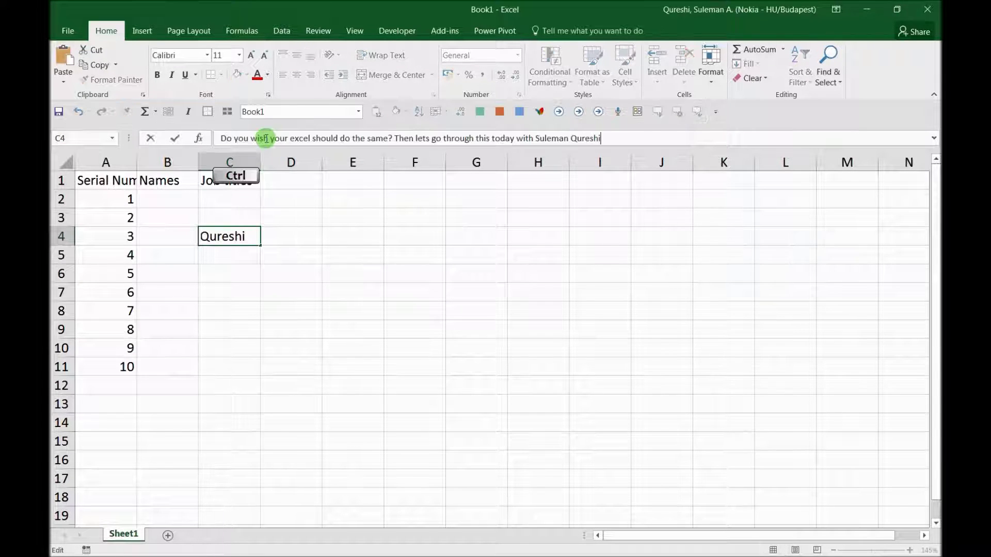
{"action": "key", "text": "Return"}
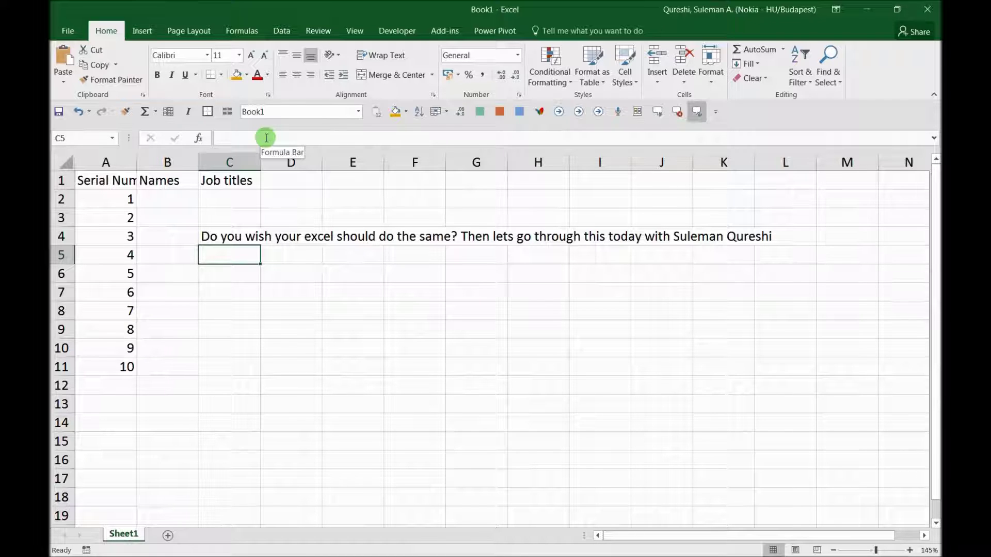
{"action": "type", "text": "1000"}
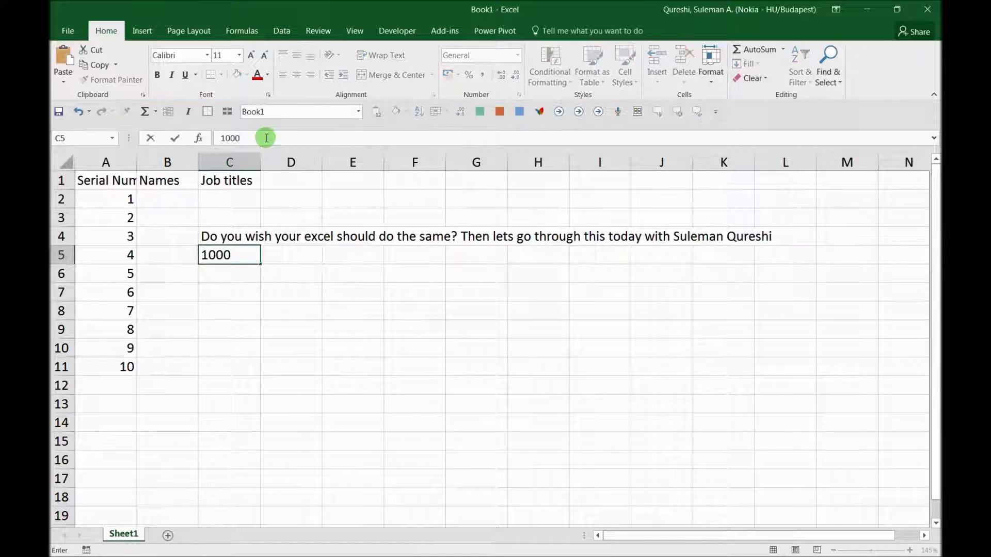
{"action": "key", "text": "Return"}
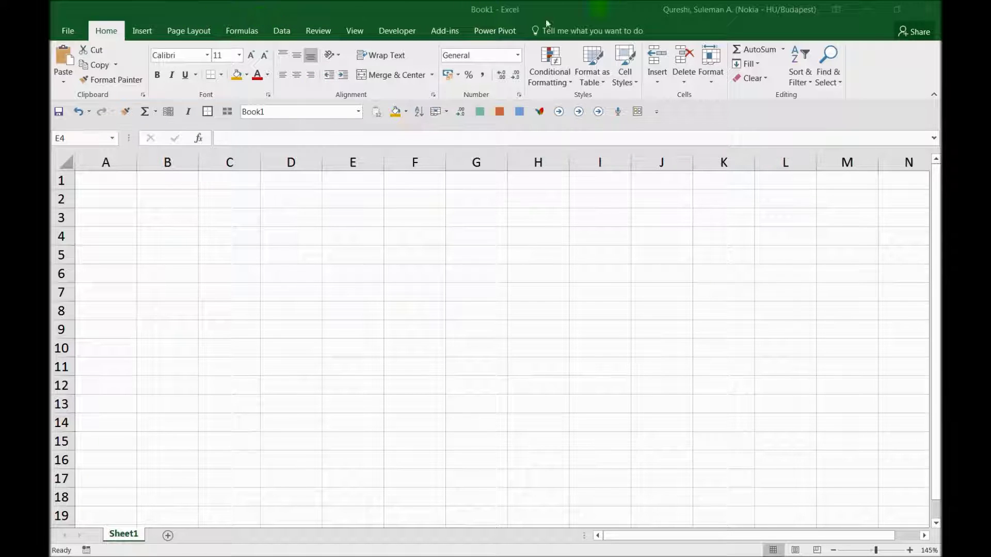
- Select cell E4 on the now-empty worksheet
{"action": "left_click", "coordinate": [657, 112]}
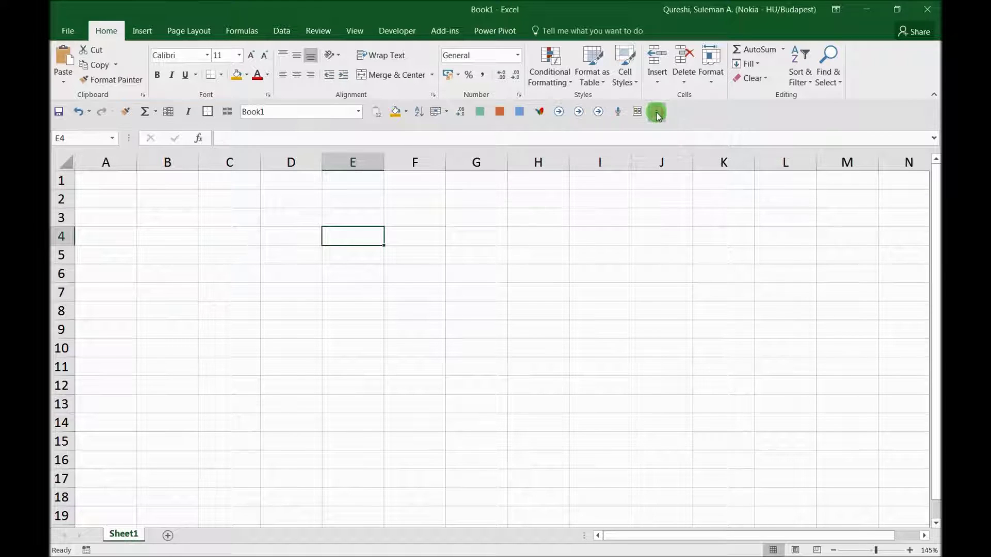
- Open Excel Options on the Quick Access Toolbar page through More Commands
{"action": "left_click", "coordinate": [657, 114]}
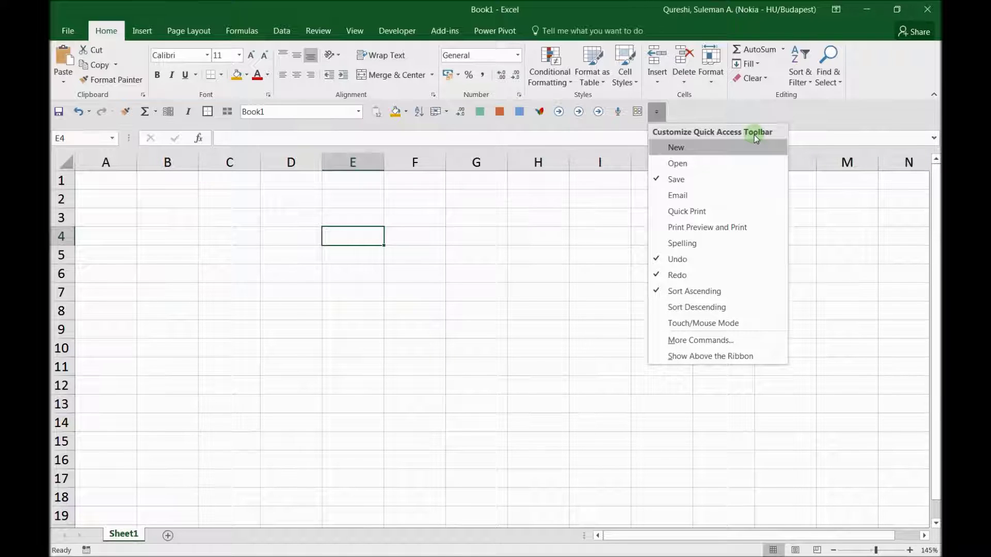
{"action": "left_click", "coordinate": [717, 340]}
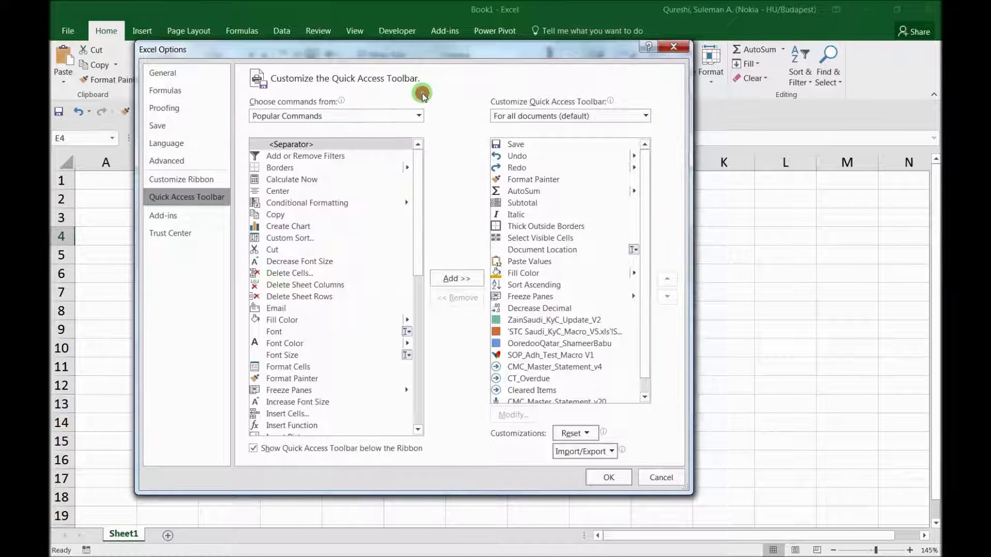
- Show All Commands and scroll the list to the commands starting with S
{"action": "left_click", "coordinate": [418, 116]}
{"action": "left_click", "coordinate": [418, 116]}
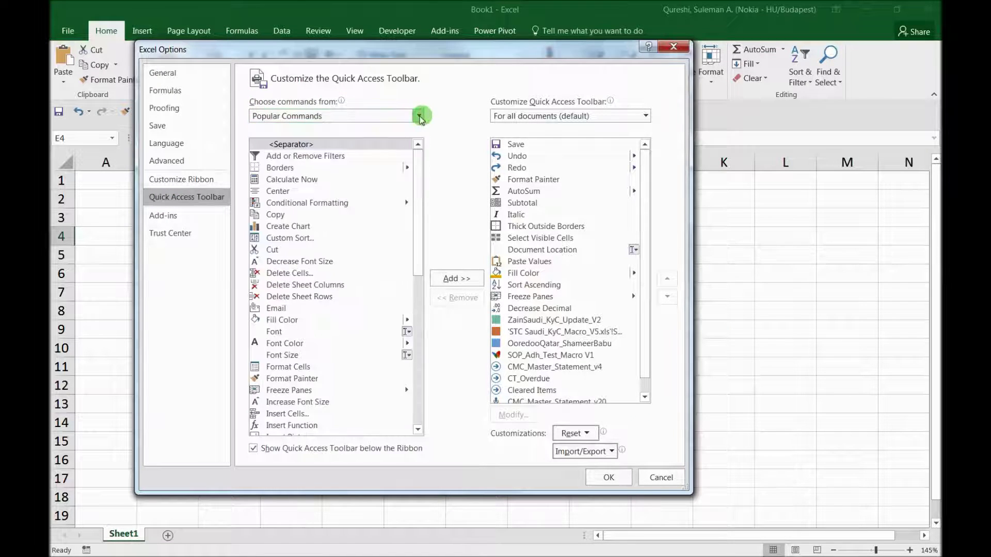
{"action": "left_click", "coordinate": [418, 116]}
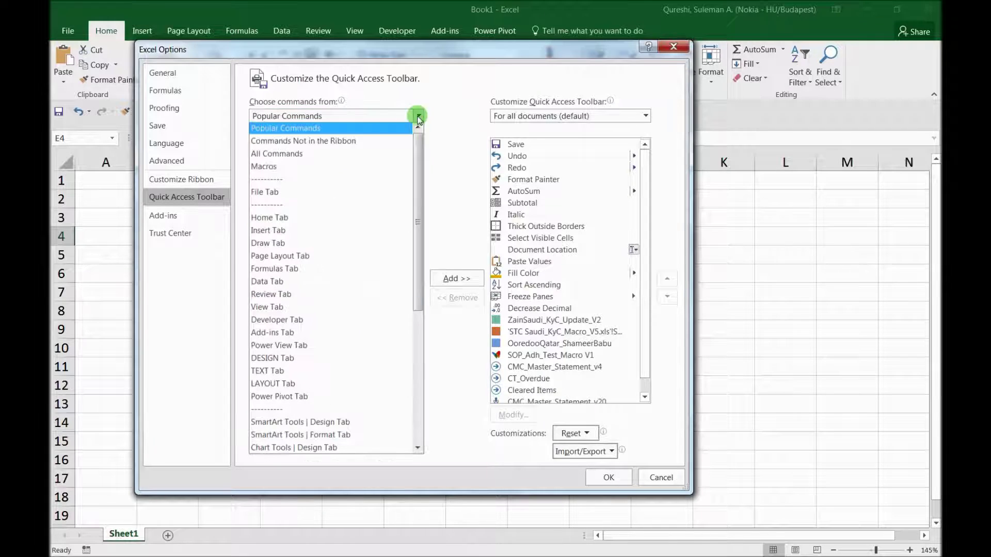
{"action": "left_click", "coordinate": [292, 155]}
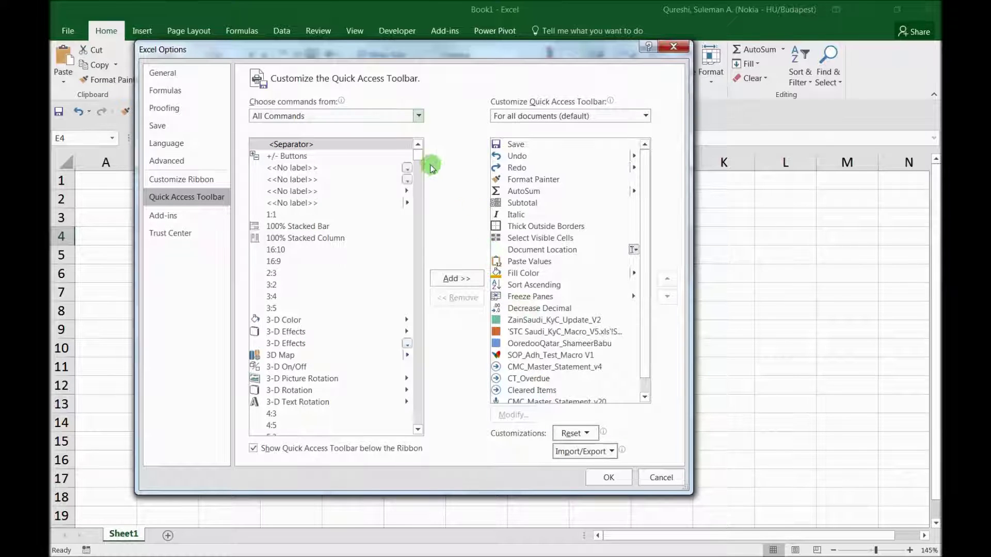
{"action": "left_click", "coordinate": [306, 237]}
{"action": "key", "text": "s"}
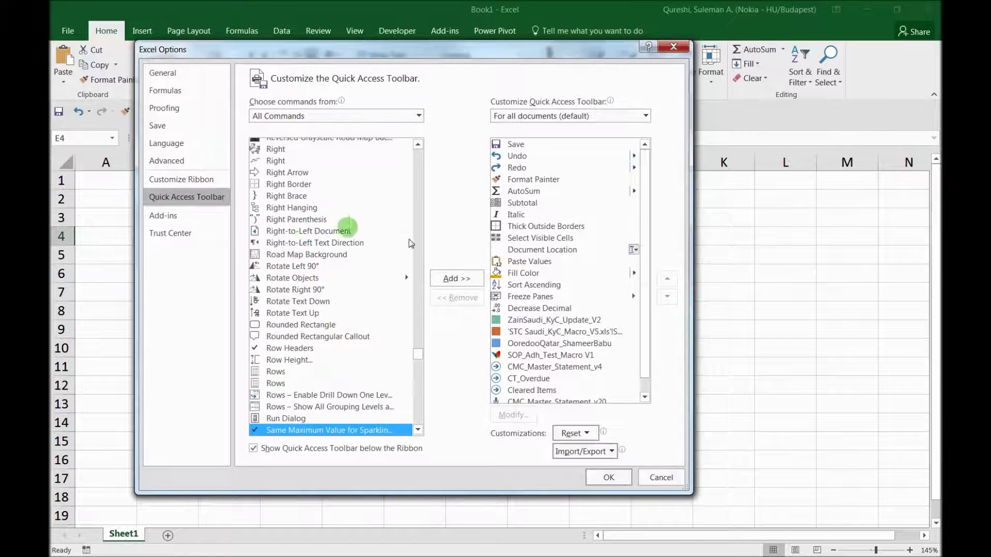
{"action": "scroll", "coordinate": [408, 281], "scroll_direction": "down", "scroll_amount": 10}
{"action": "scroll", "coordinate": [402, 289], "scroll_direction": "down", "scroll_amount": 20}
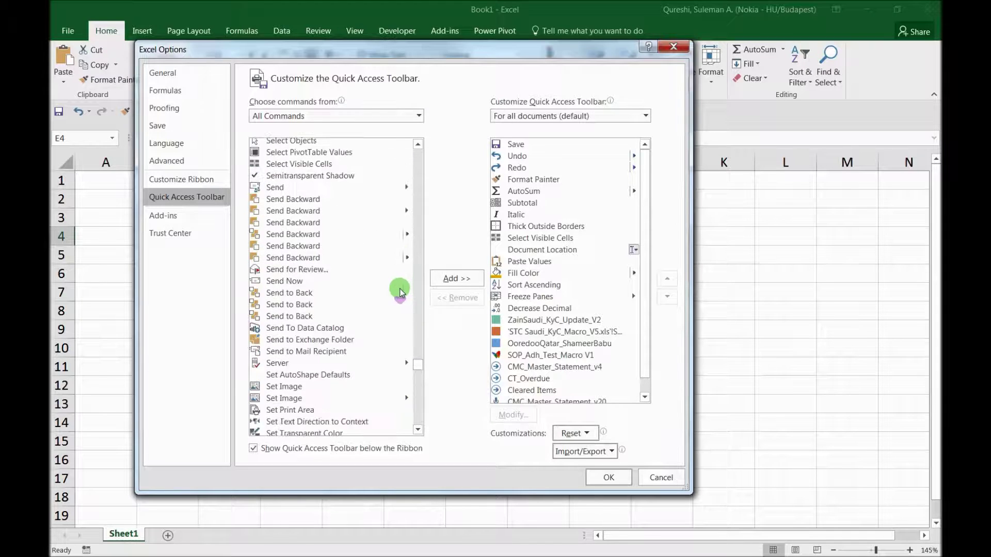
{"action": "scroll", "coordinate": [371, 308], "scroll_direction": "down", "scroll_amount": 20}
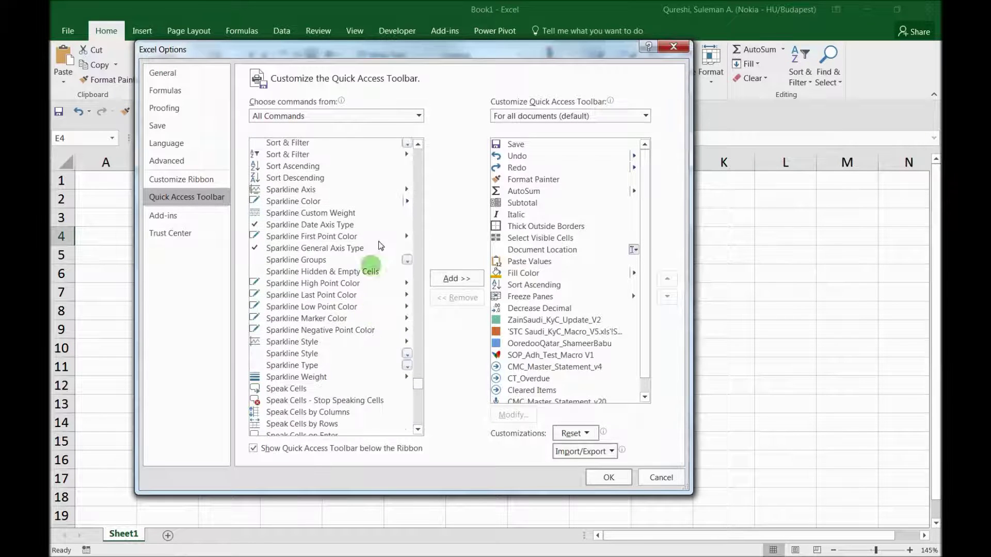
{"action": "scroll", "coordinate": [303, 319], "scroll_direction": "down", "scroll_amount": 1}
{"action": "scroll", "coordinate": [304, 321], "scroll_direction": "down", "scroll_amount": 2}
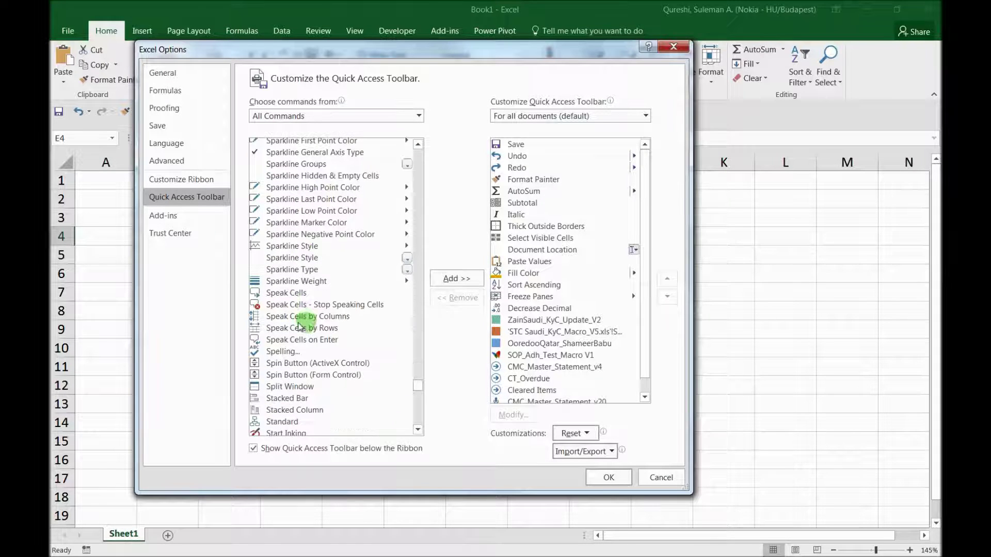
- Add Speak Cells, Speak Cells - Stop Speaking Cells and Speak Cells on Enter to the toolbar
{"action": "left_click", "coordinate": [304, 305]}
{"action": "left_click", "coordinate": [297, 296]}
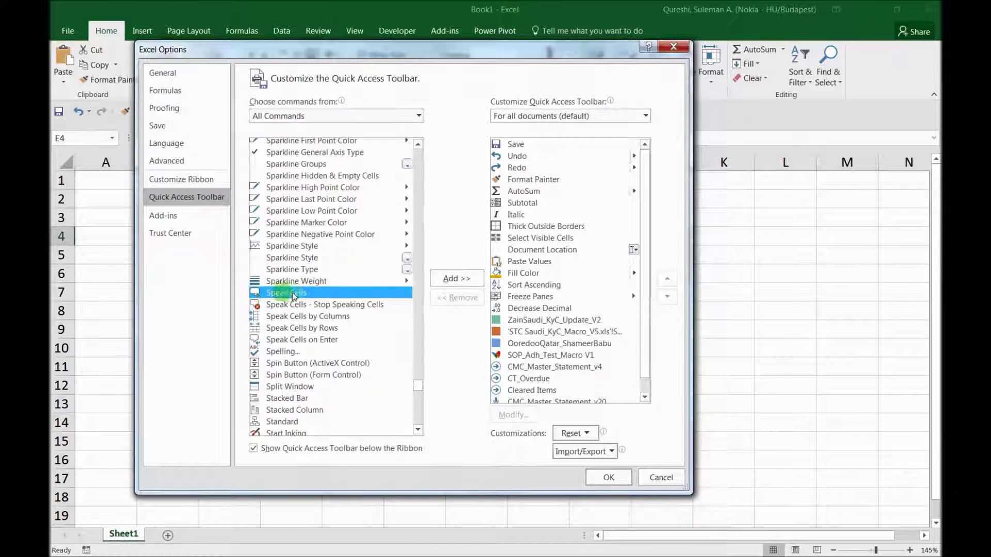
{"action": "left_click", "coordinate": [299, 306]}
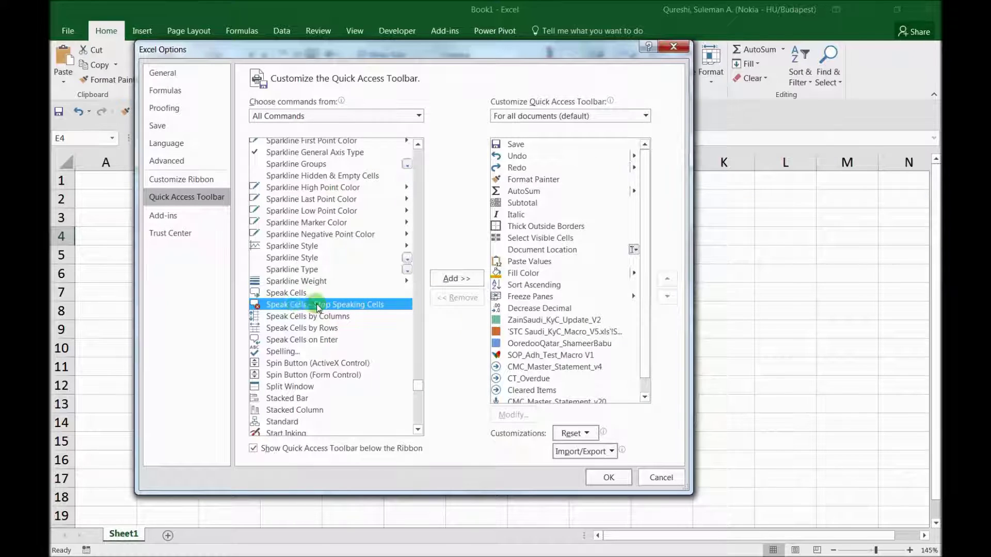
{"action": "left_click", "coordinate": [292, 293]}
{"action": "left_click", "coordinate": [442, 290]}
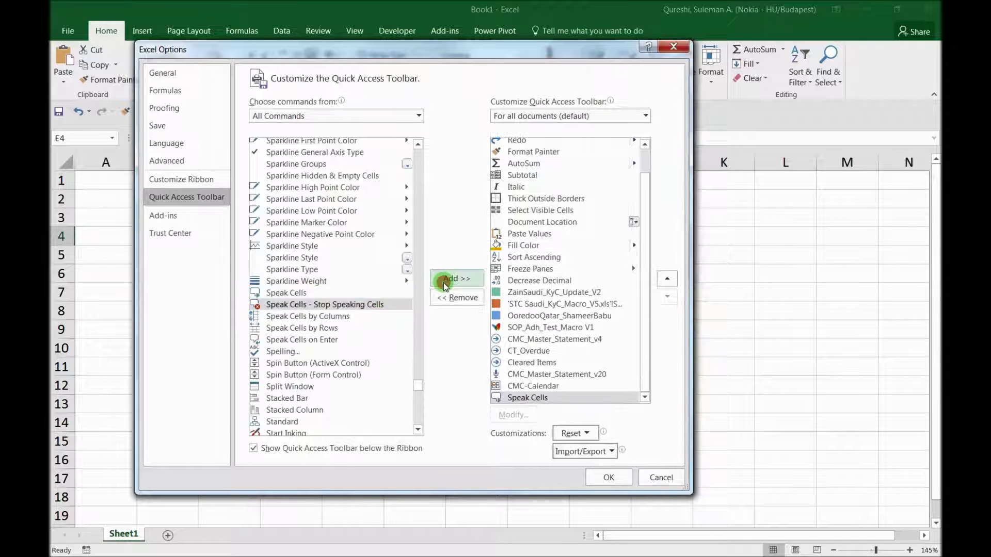
{"action": "left_click", "coordinate": [443, 282]}
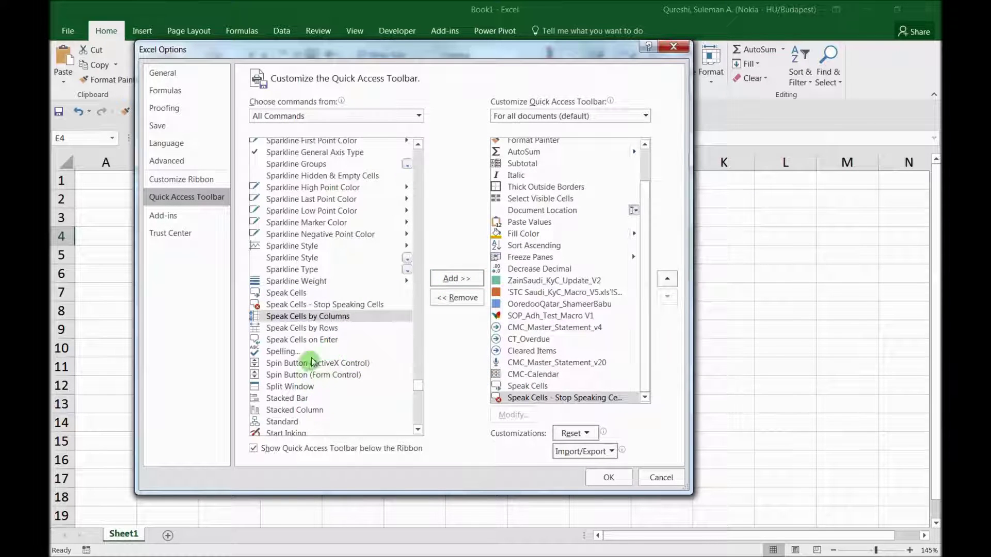
{"action": "left_click", "coordinate": [308, 341]}
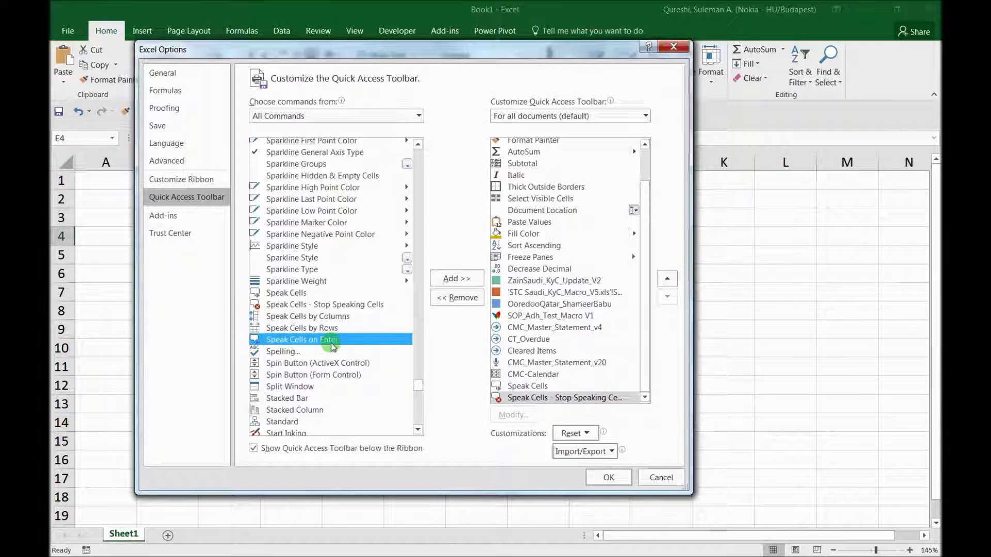
{"action": "left_click", "coordinate": [453, 279]}
{"action": "left_click", "coordinate": [573, 447]}
- Confirm the toolbar changes and select cell D4
{"action": "left_click", "coordinate": [603, 473]}
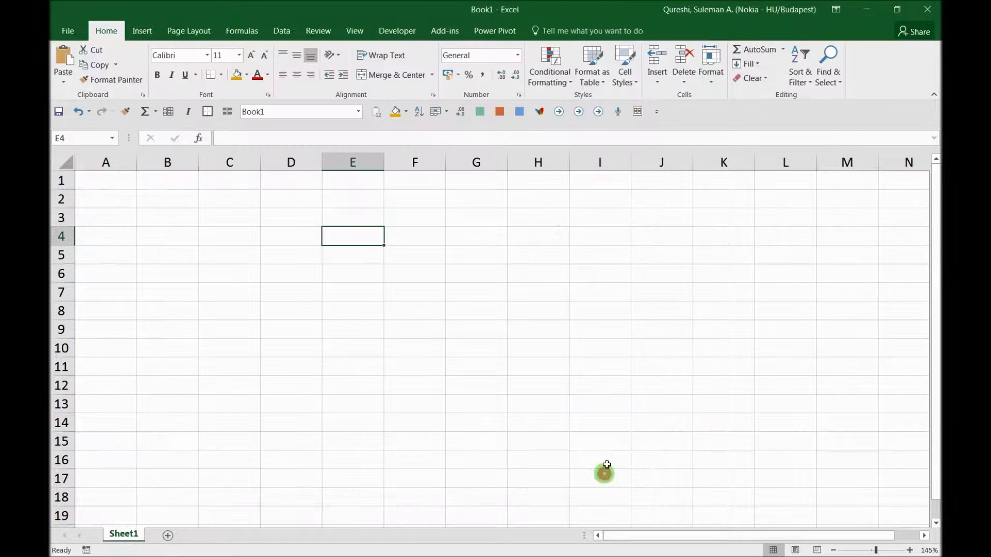
{"action": "left_click", "coordinate": [541, 231]}
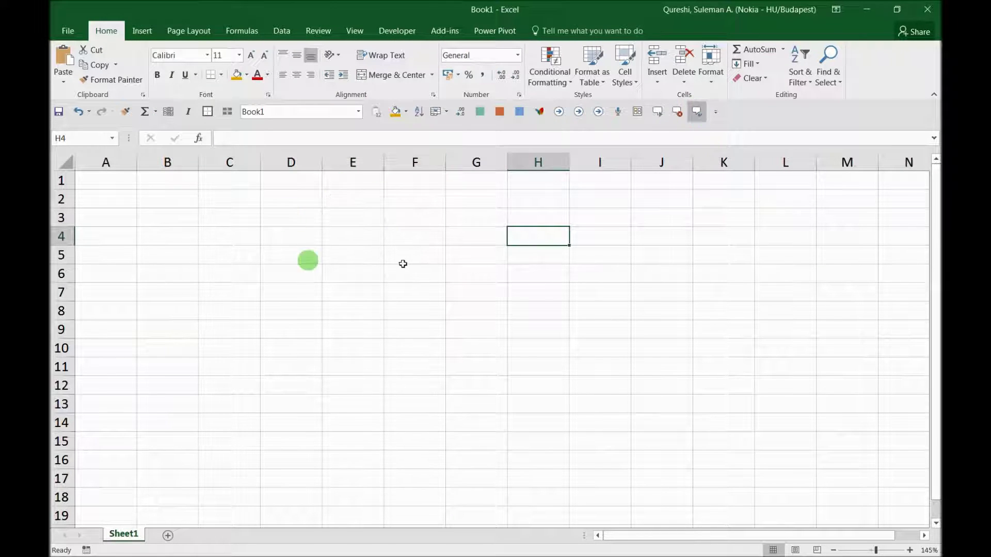
{"action": "left_click", "coordinate": [405, 258]}
{"action": "left_click", "coordinate": [291, 237]}
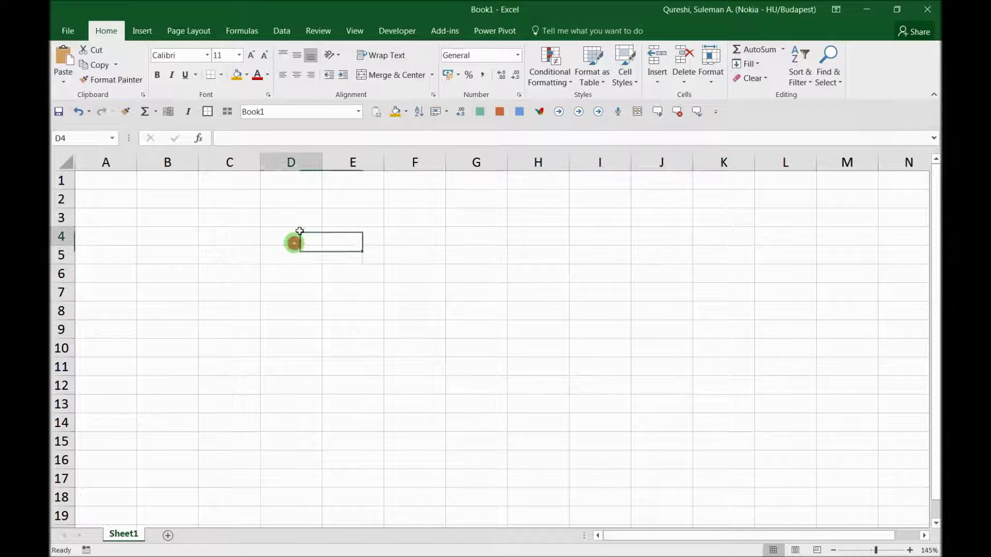
- Turn on Speak Cells on Enter and enter 'excel' in D4
{"action": "left_click", "coordinate": [698, 114]}
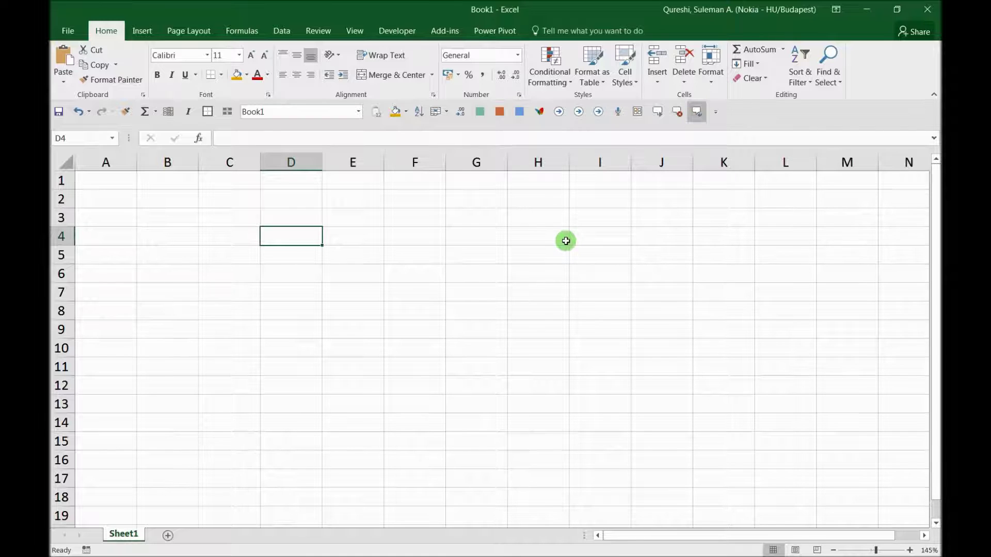
{"action": "type", "text": "excel"}
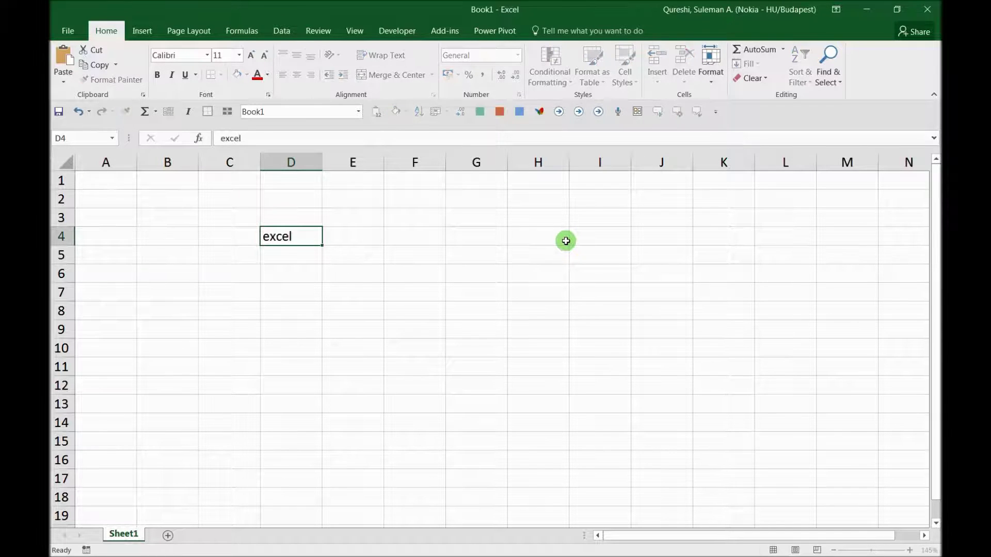
{"action": "key", "text": "Return"}
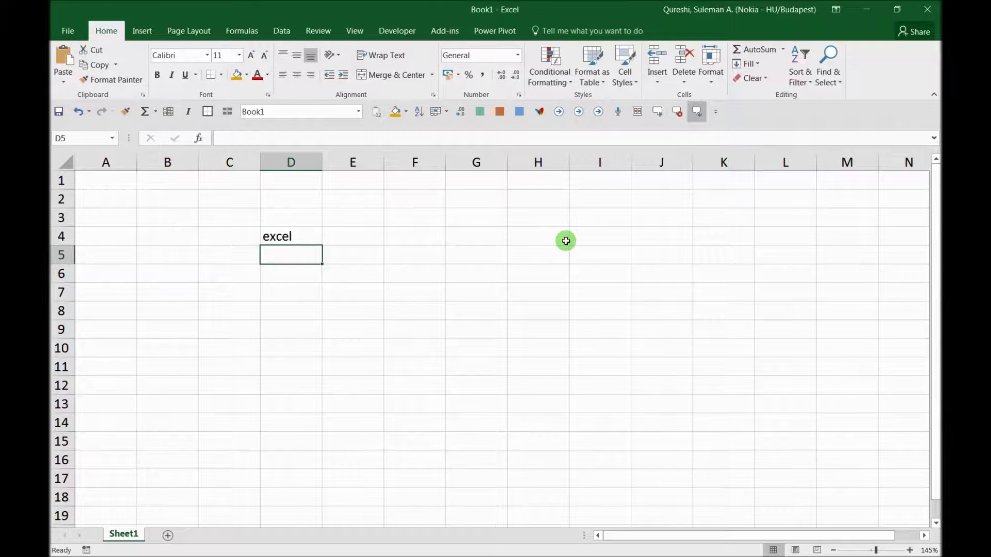
{"action": "key", "text": "Up"}
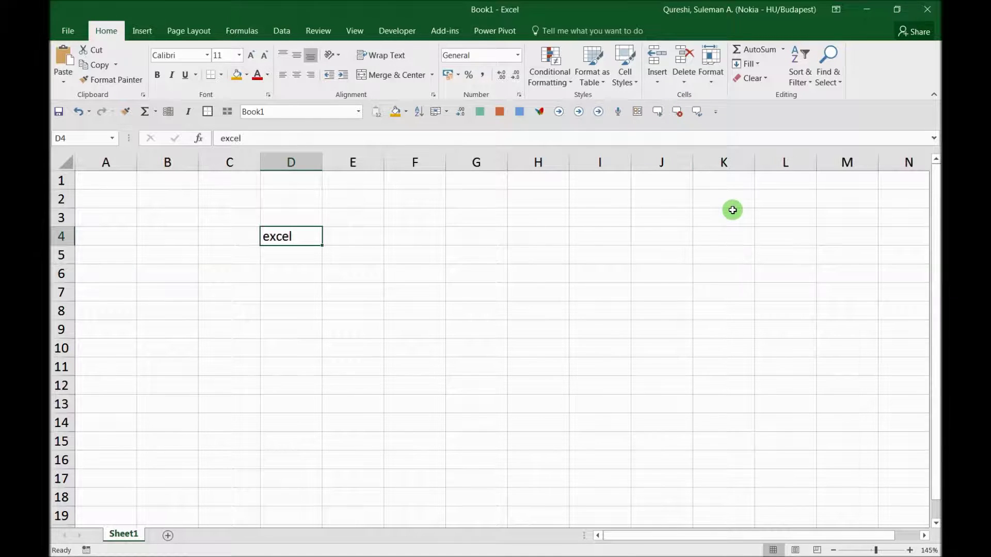
- Enter 'one' in D5, then have D4 and D5 read aloud with Speak Cells
{"action": "key", "text": "Return"}
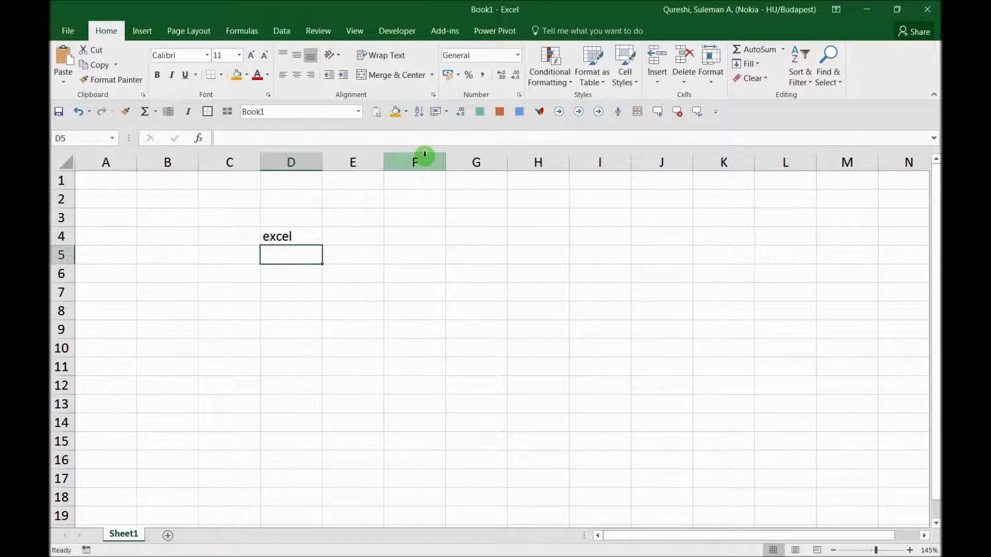
{"action": "type", "text": "one"}
{"action": "key", "text": "Return"}
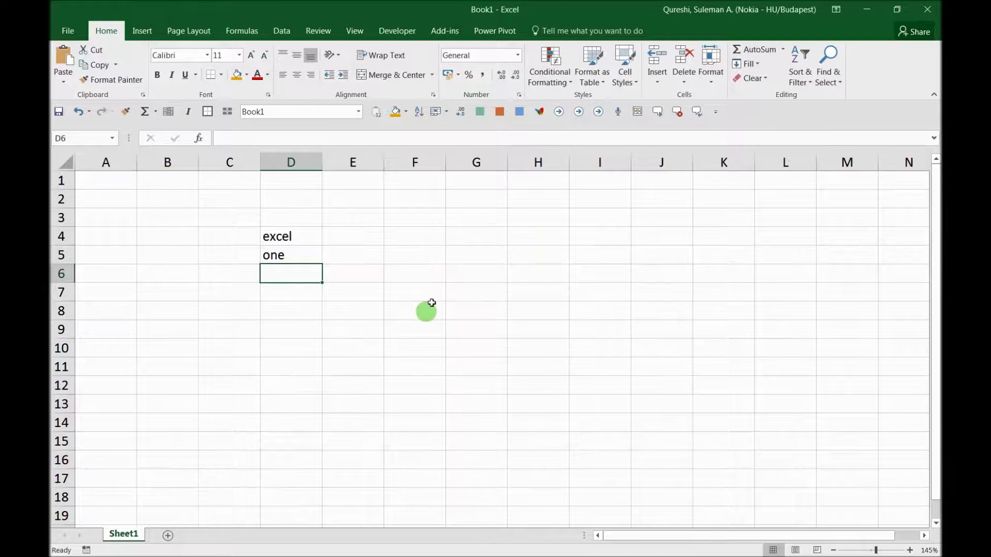
{"action": "left_click", "coordinate": [302, 241]}
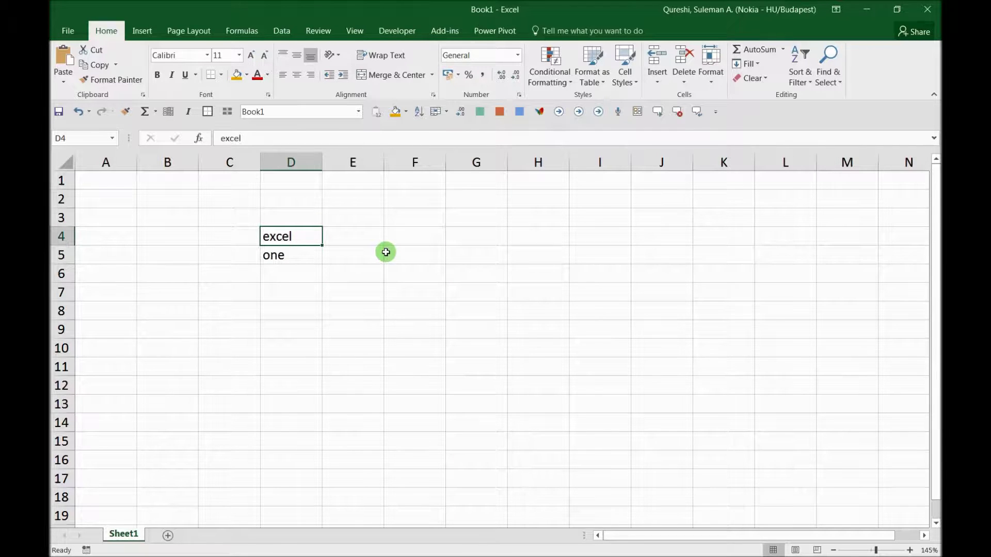
{"action": "left_click", "coordinate": [665, 116]}
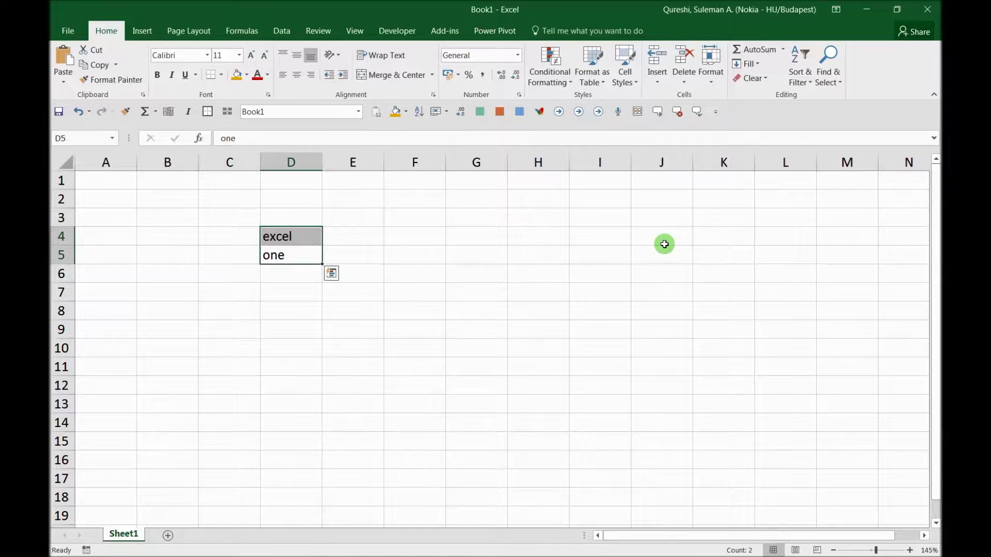
{"action": "left_click", "coordinate": [362, 220]}
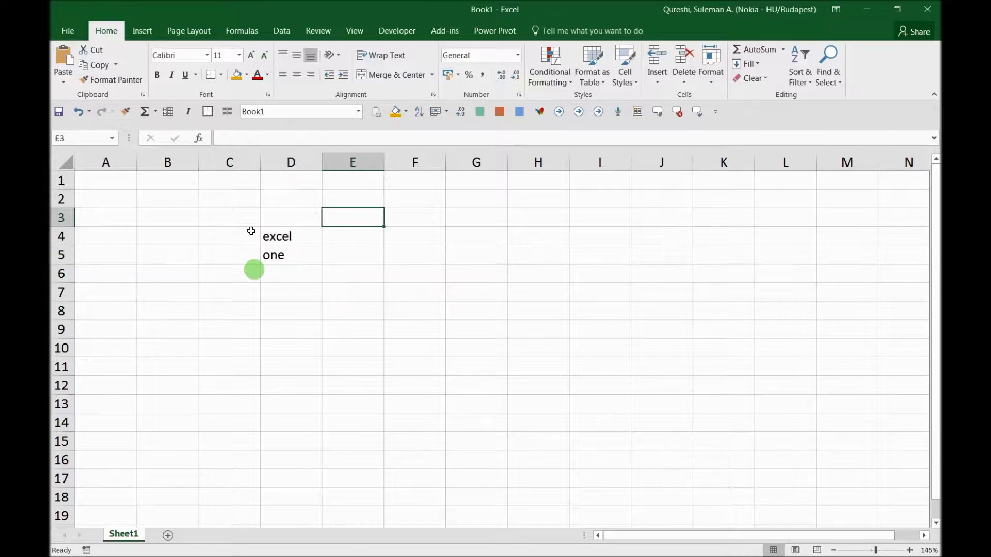
- Switch on Speak Cells on Enter and enter 1, 2 and 3 in E3:E5
{"action": "left_click", "coordinate": [700, 114]}
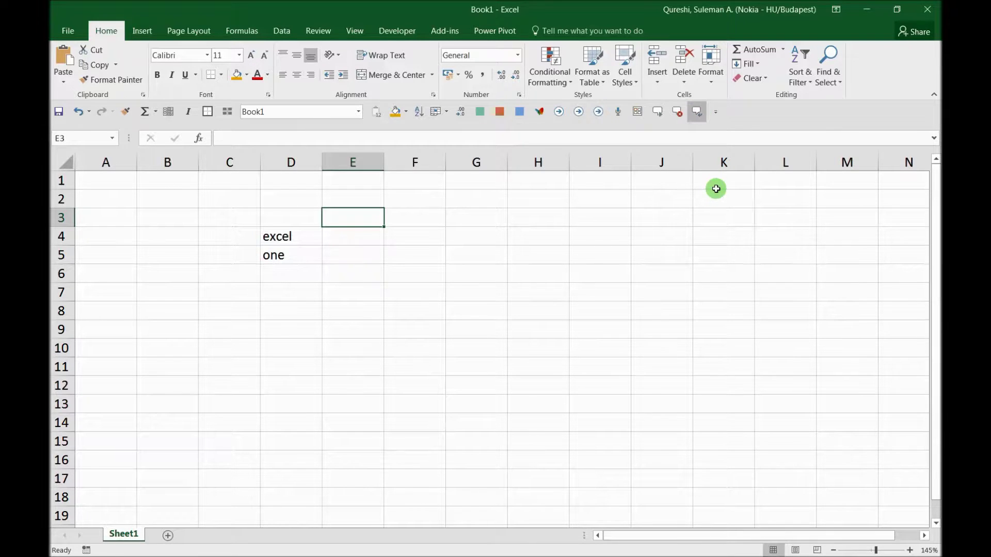
{"action": "type", "text": "1"}
{"action": "key", "text": "Return"}
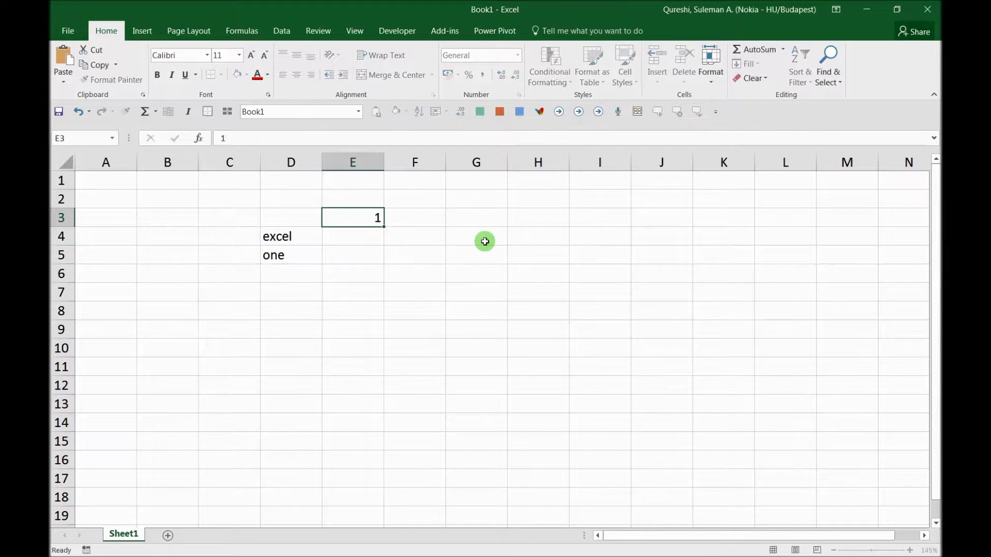
{"action": "type", "text": "2"}
{"action": "key", "text": "Return"}
{"action": "type", "text": "3"}
{"action": "key", "text": "Return"}
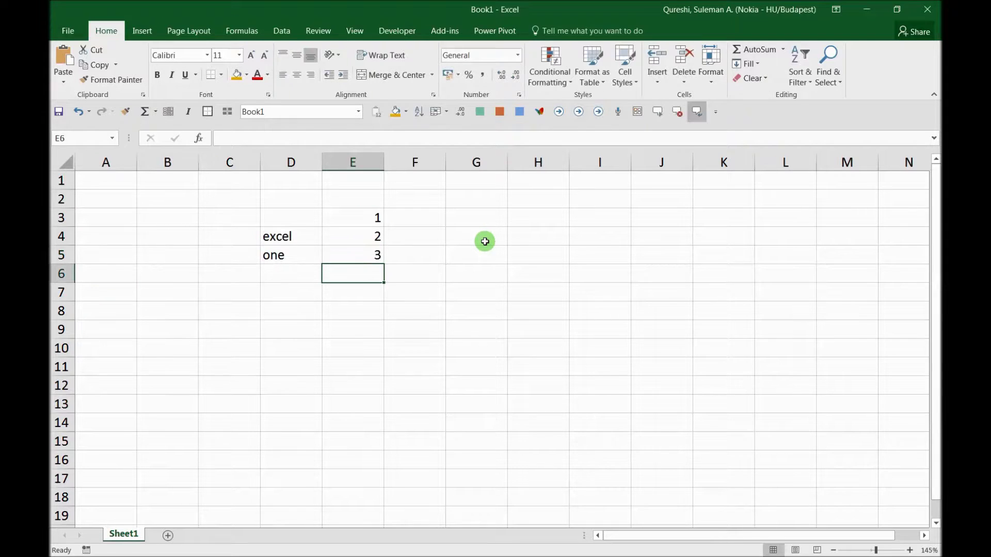